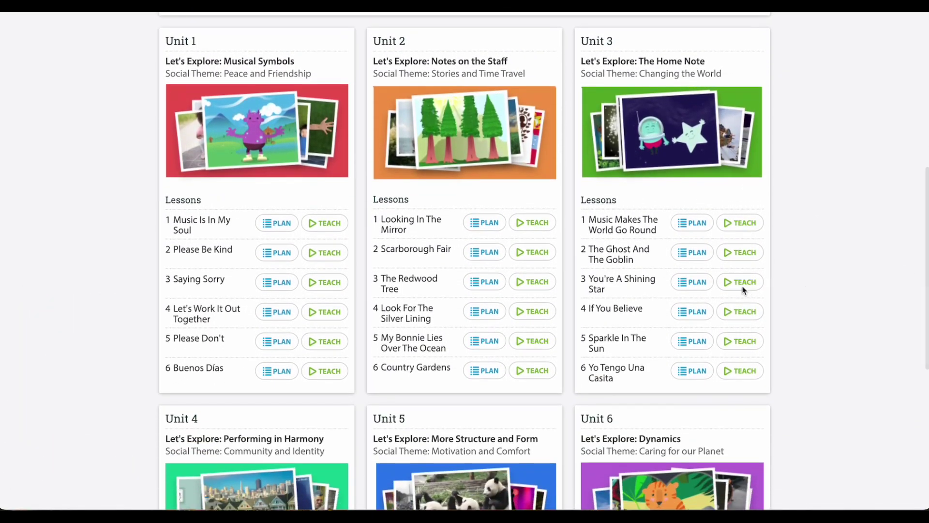
# Step: Teach You're A Shining Star, run its Play Your Instruments play-along, then go to Compose with the Song
pyautogui.click(743, 287)
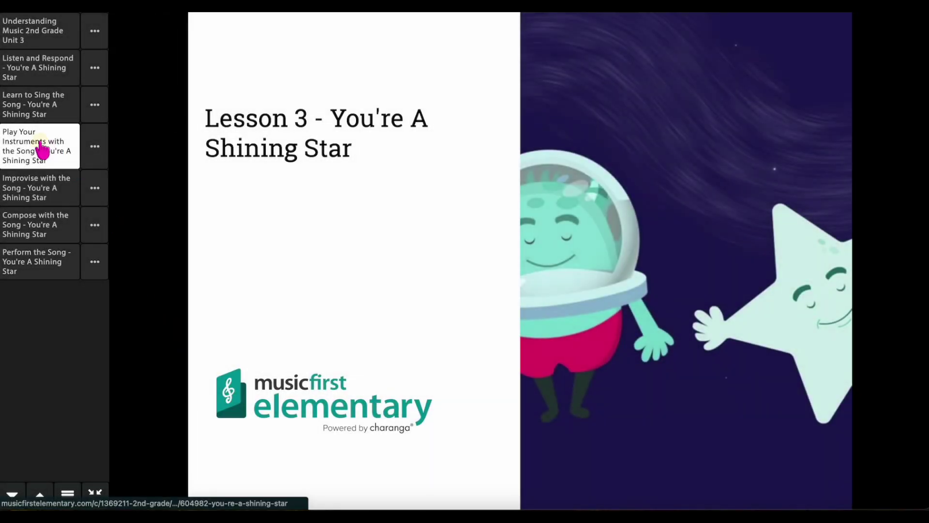
pyautogui.click(42, 149)
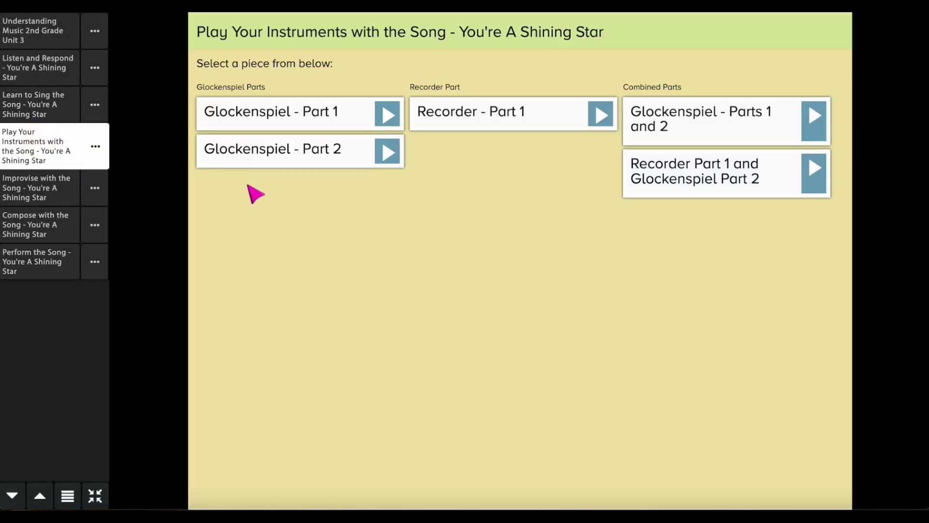
pyautogui.click(455, 114)
pyautogui.click(322, 490)
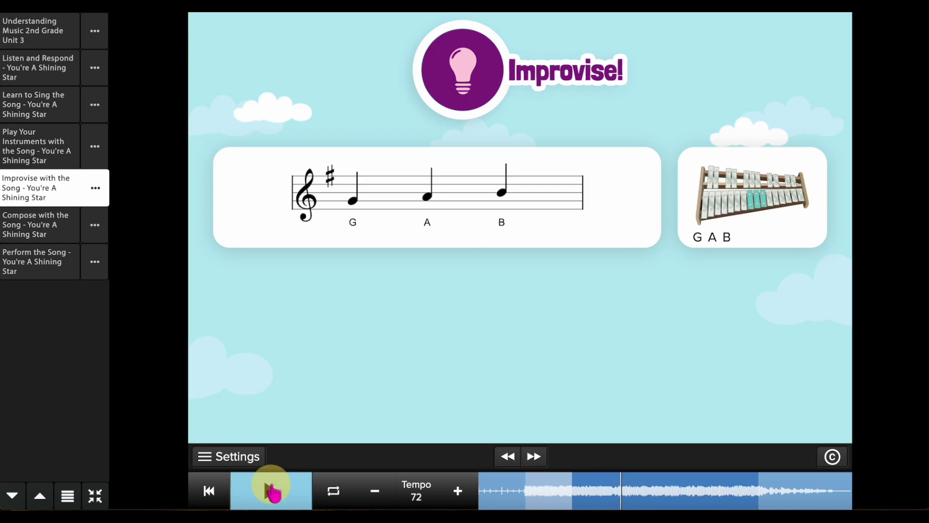
pyautogui.click(48, 228)
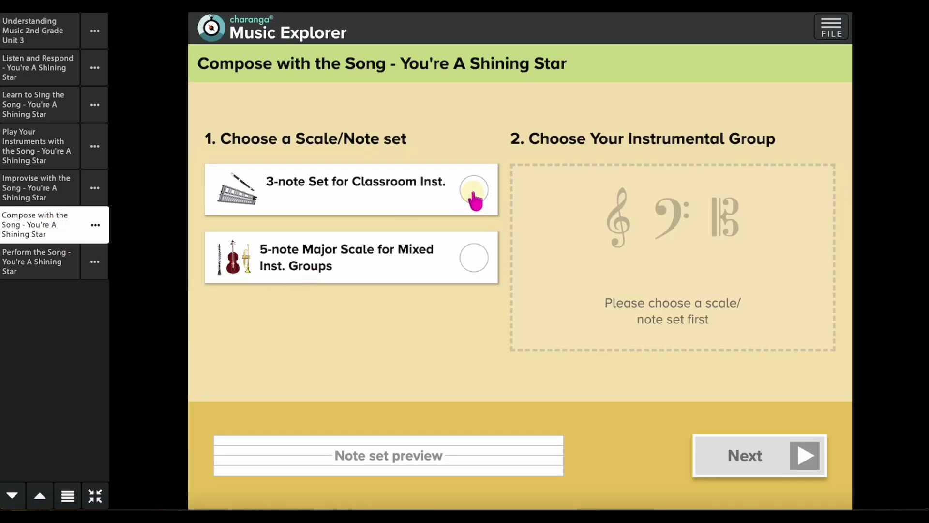
# Step: Choose the 3-note set and switch to staff notation with note names
pyautogui.click(475, 198)
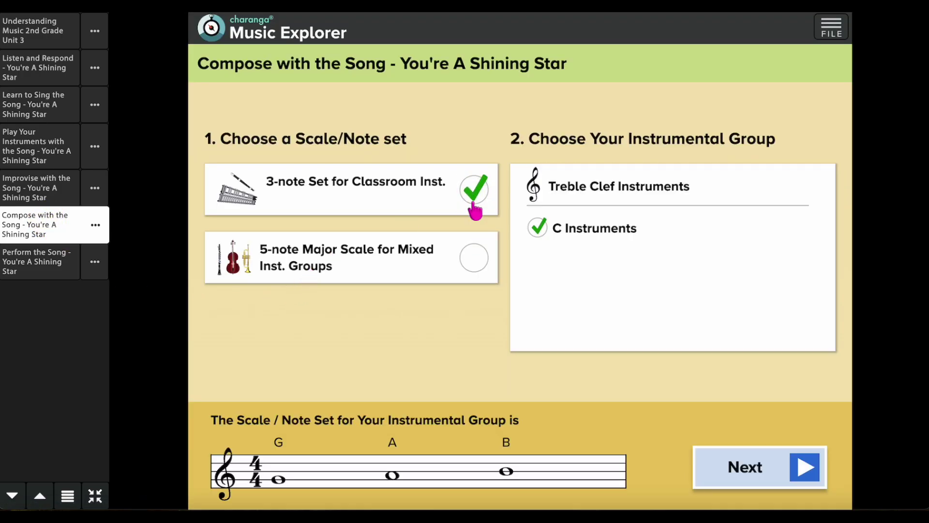
pyautogui.click(744, 482)
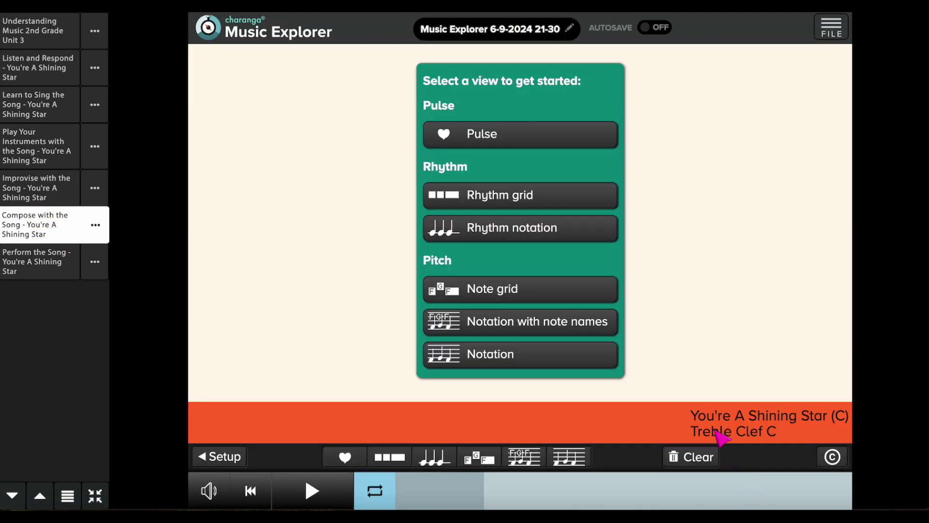
pyautogui.click(500, 290)
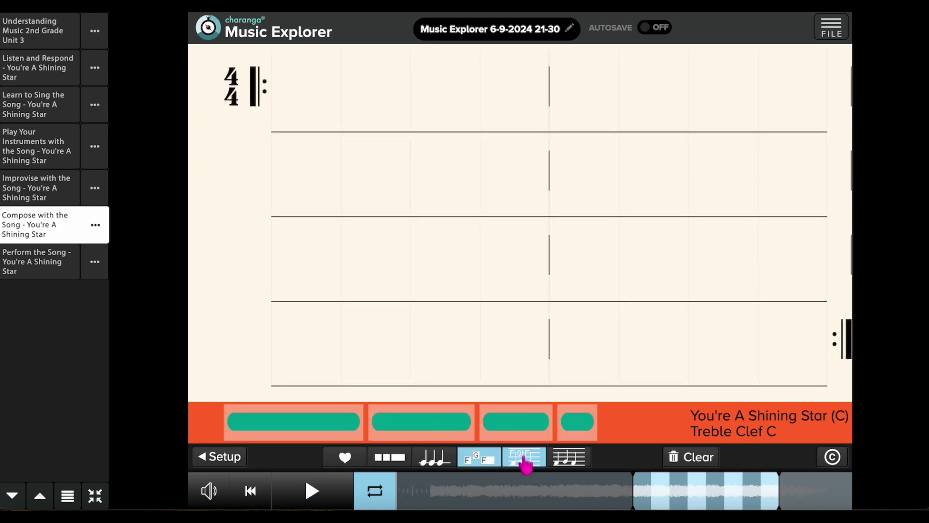
pyautogui.click(524, 463)
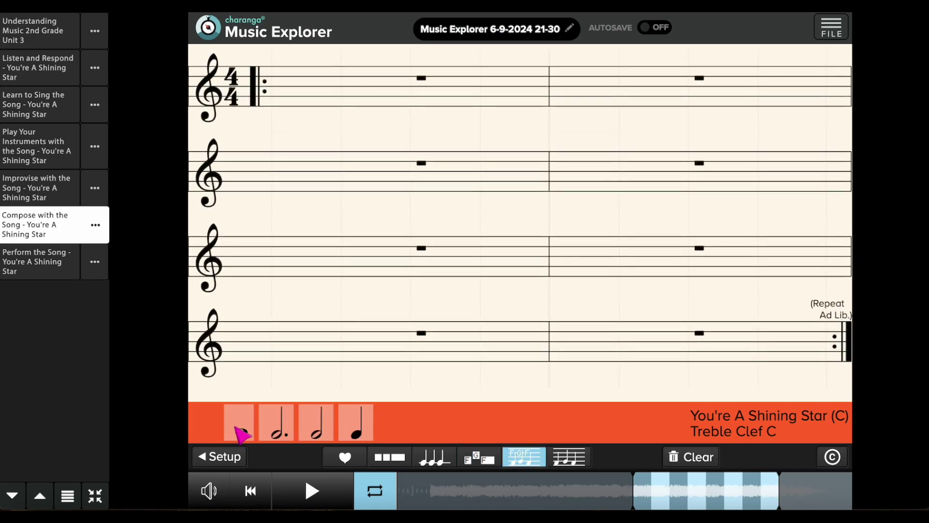
# Step: Place whole notes B and A on the staves and play the composition back
pyautogui.moveTo(241, 430); pyautogui.dragTo(342, 103)
pyautogui.moveTo(251, 430); pyautogui.dragTo(594, 92)
pyautogui.click(307, 490)
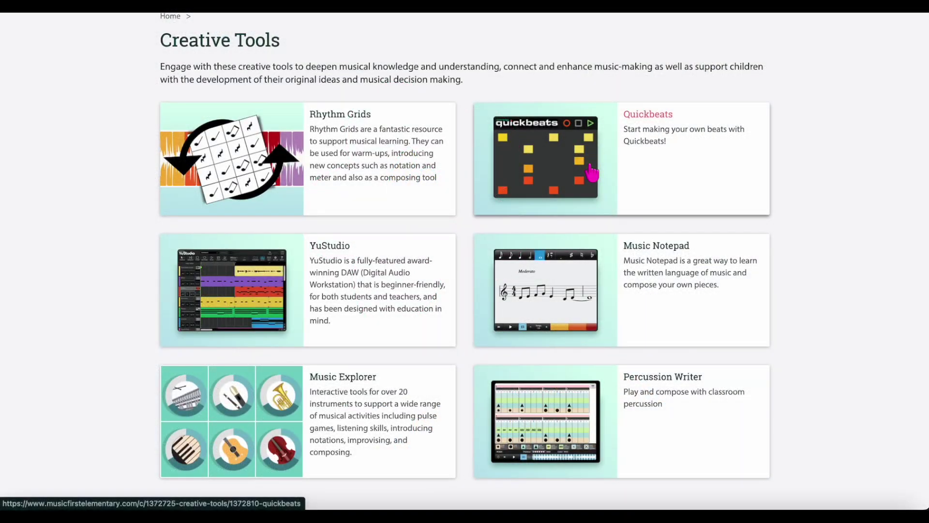
# Step: Open the Quickbeats lesson full screen and launch the beat maker
pyautogui.click(592, 172)
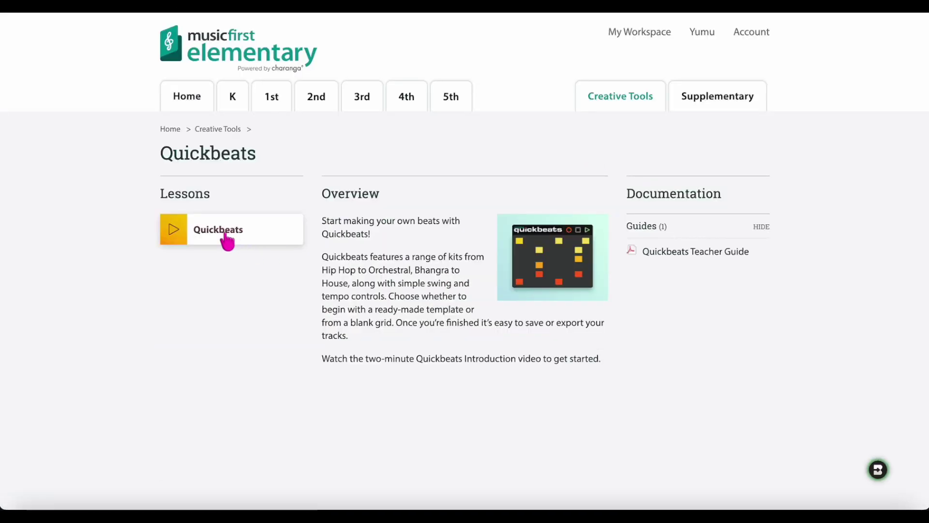
pyautogui.click(226, 237)
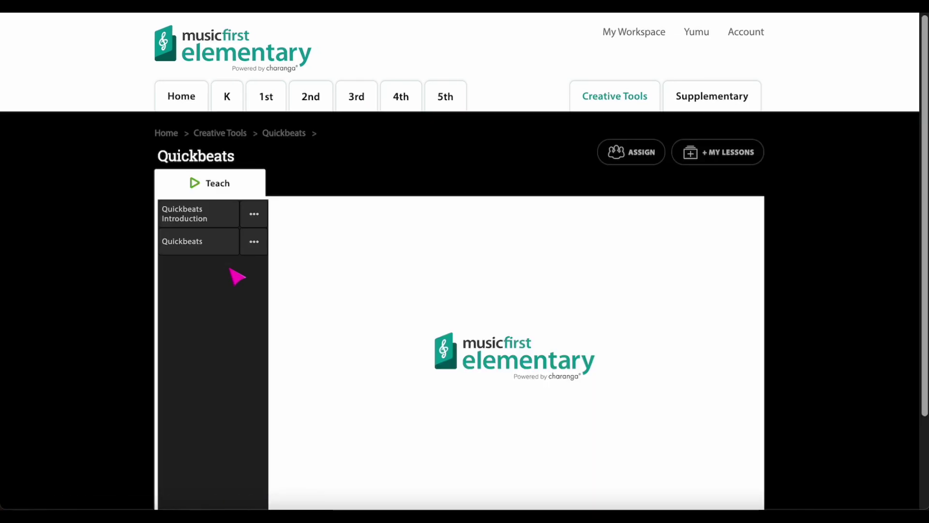
pyautogui.scroll(-2, 242, 338)
pyautogui.click(250, 441)
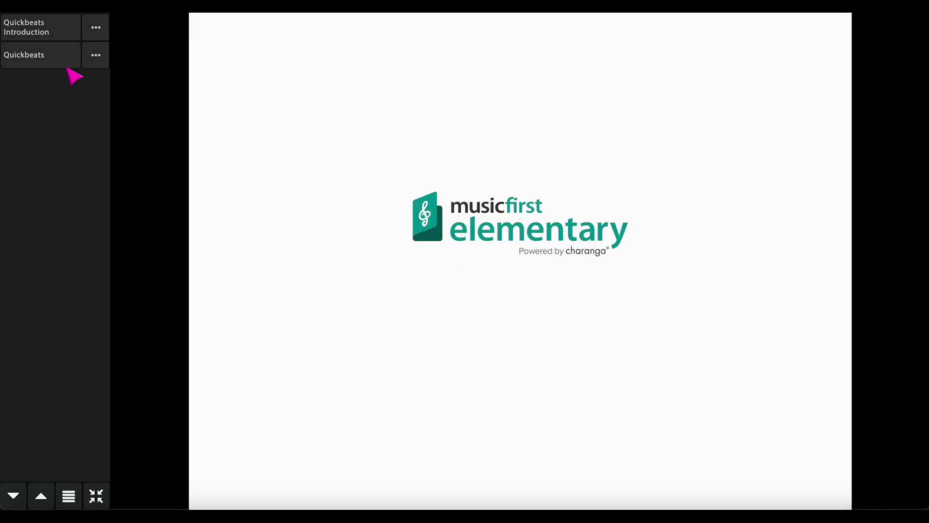
pyautogui.click(52, 67)
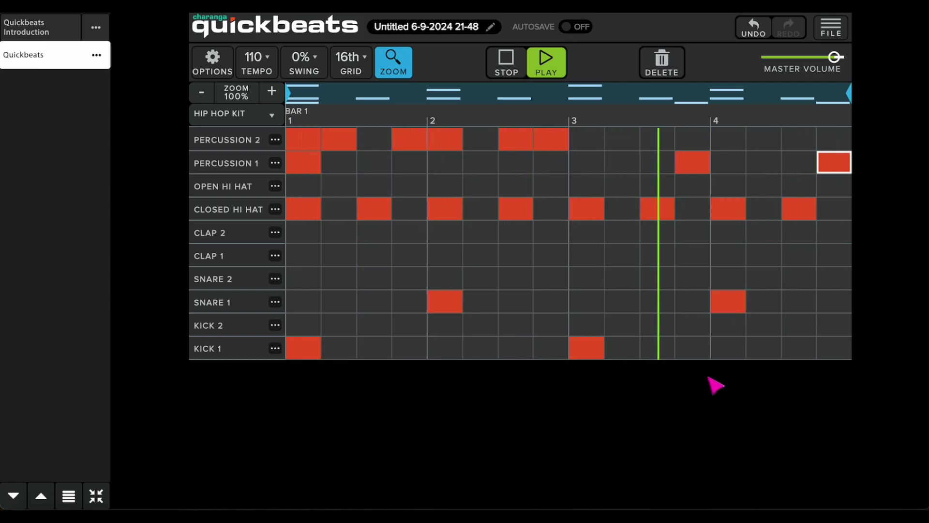
# Step: Retitle the beat 'Hip Hop Beat 2' and save it from the File menu
pyautogui.click(440, 26)
pyautogui.hotkey('ctrl', 'a')
pyautogui.write('Hip HOp Beat 2')
pyautogui.press('Return')
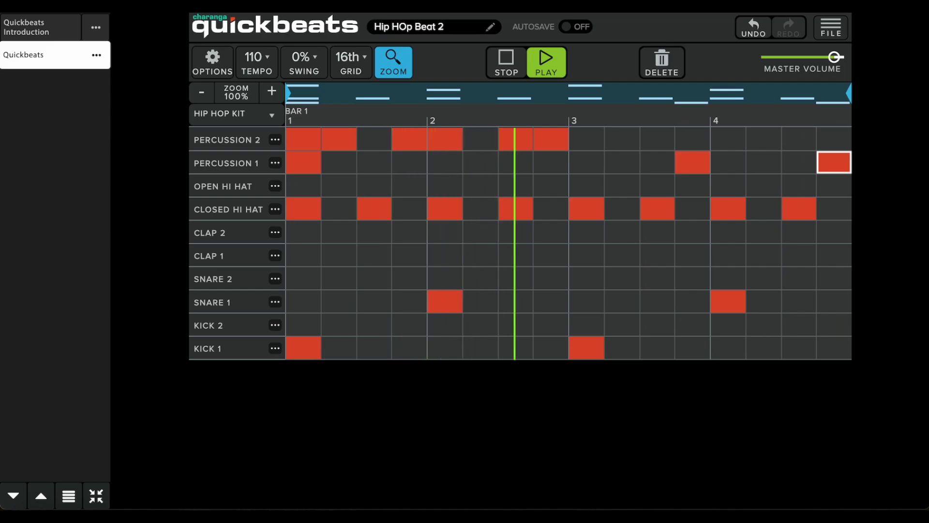
pyautogui.click(404, 27)
pyautogui.press('BackSpace')
pyautogui.write('o')
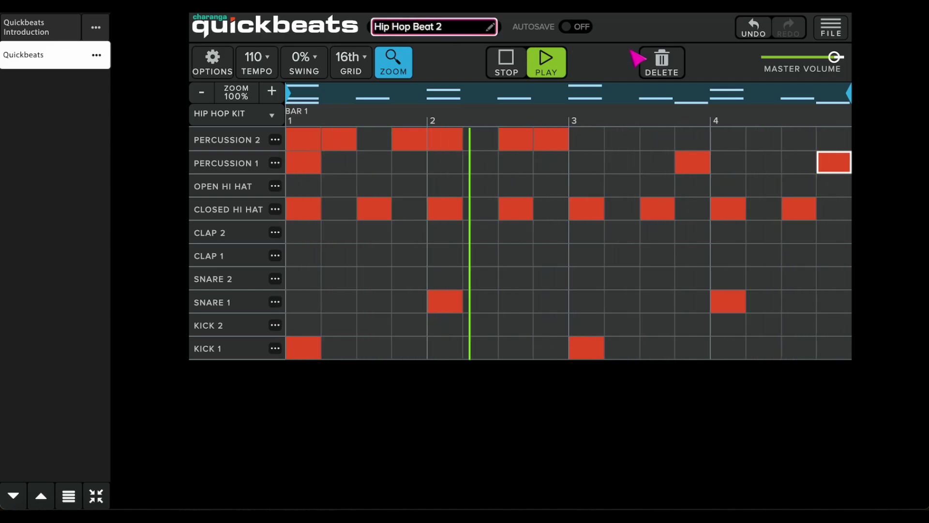
pyautogui.click(829, 28)
pyautogui.click(760, 126)
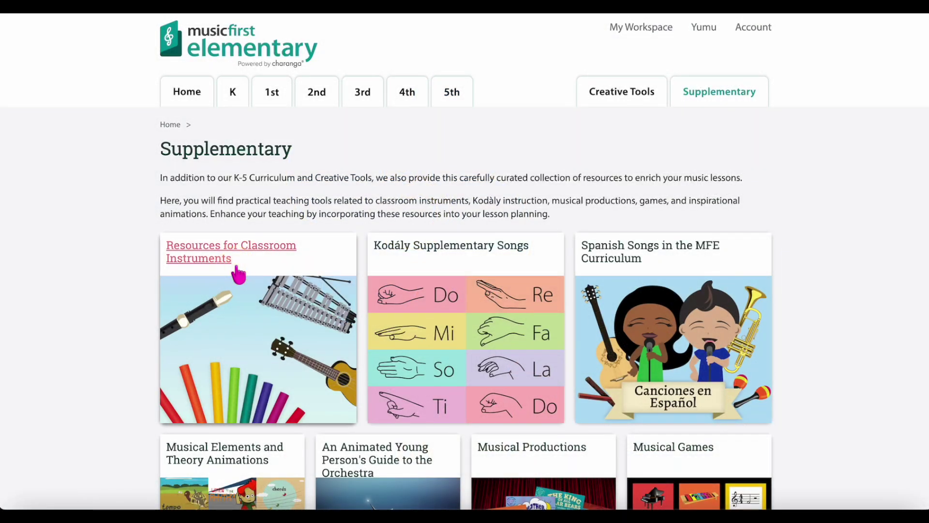
# Step: Open Boomwhacker Pieces under Classroom Instruments, go full screen, and select Learn Boomwhackers - Go Go G
pyautogui.click(237, 267)
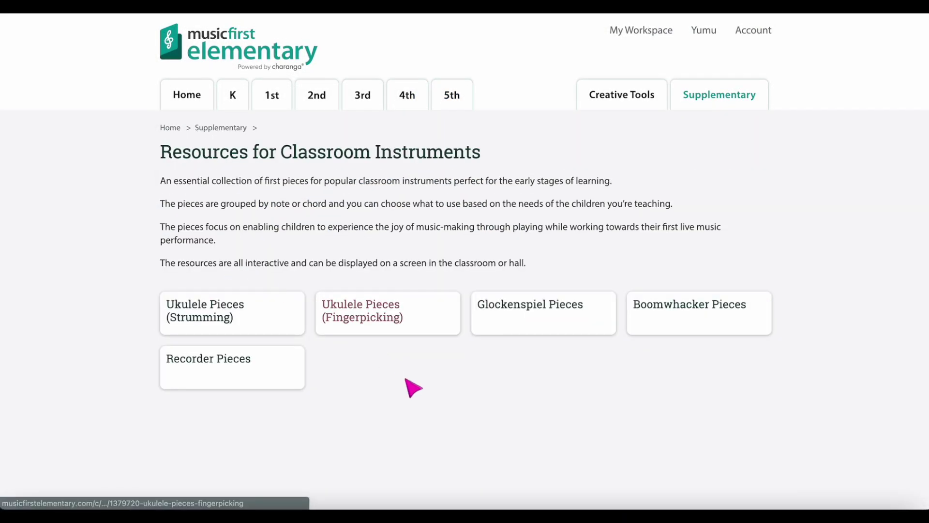
pyautogui.scroll(-3, 411, 386)
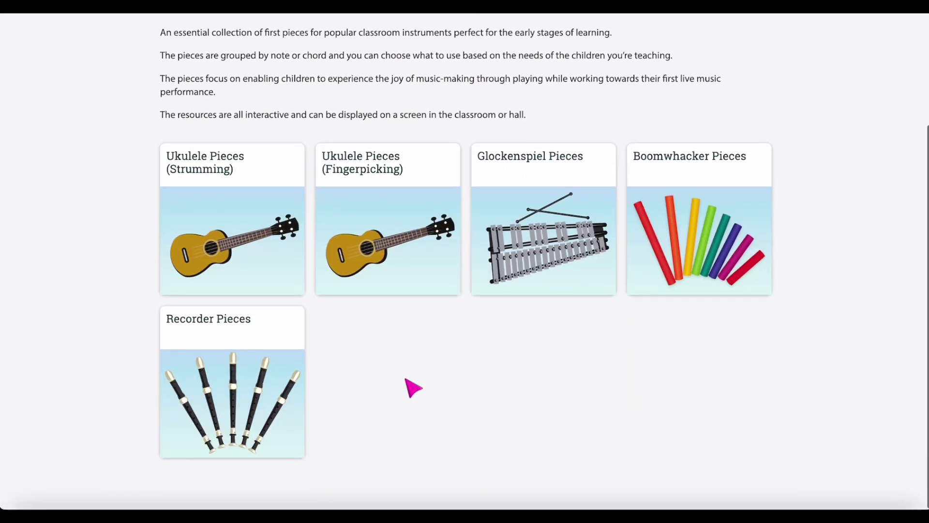
pyautogui.click(706, 170)
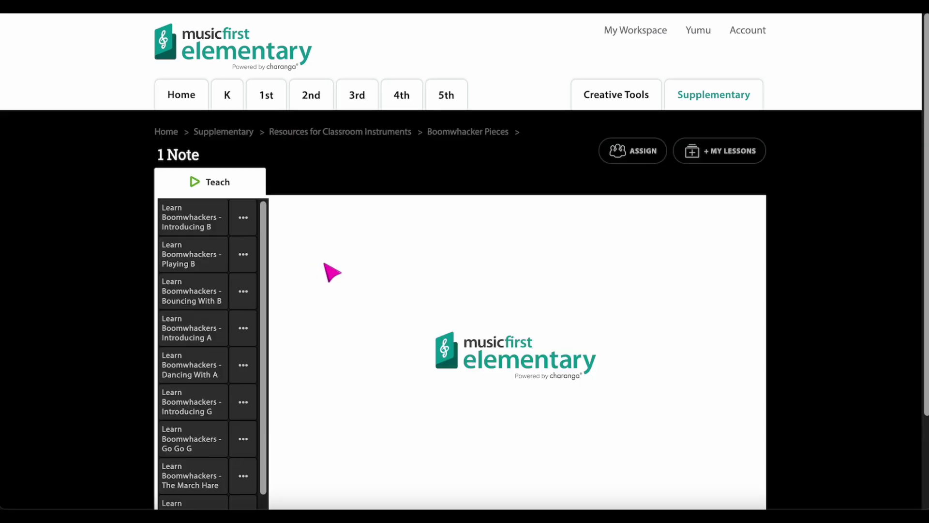
pyautogui.scroll(-4, 332, 273)
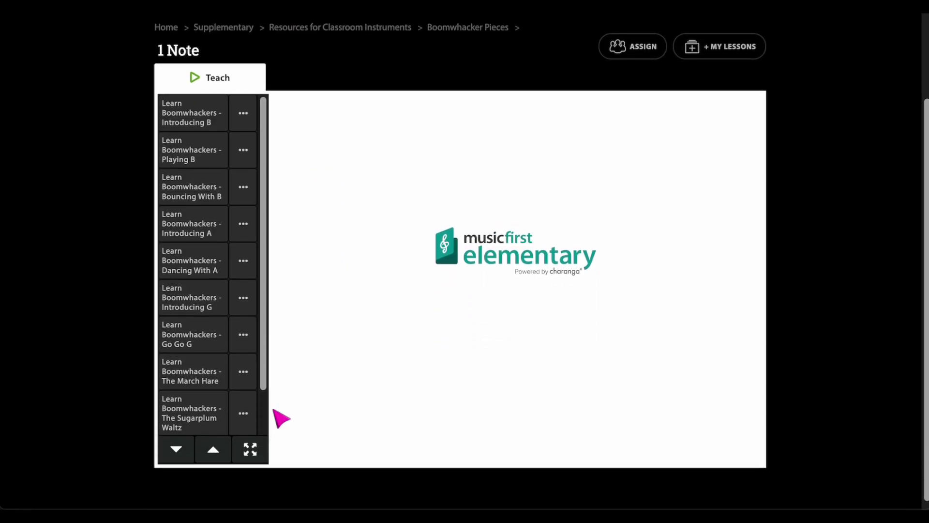
pyautogui.click(249, 445)
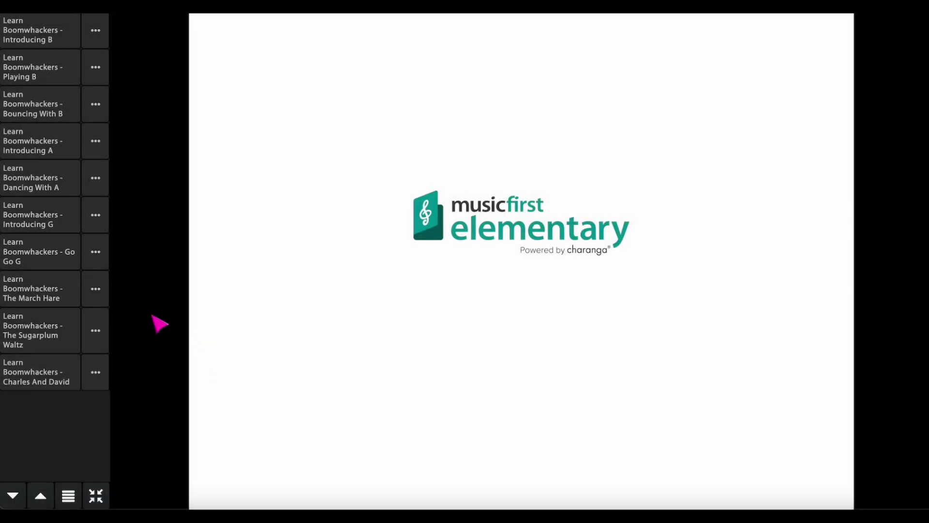
pyautogui.click(37, 259)
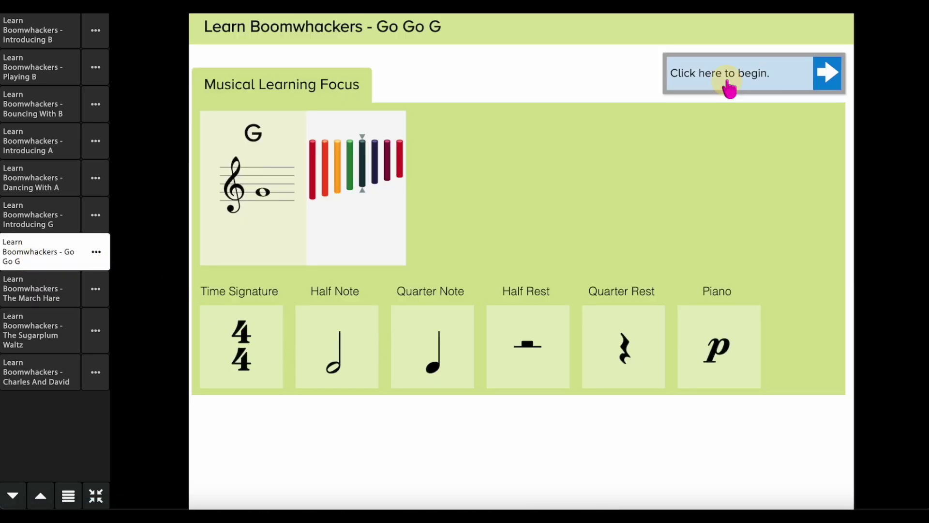
# Step: Begin the lesson, set the view to Score Only, and play Roy's A-Rockin' along with the score
pyautogui.click(728, 87)
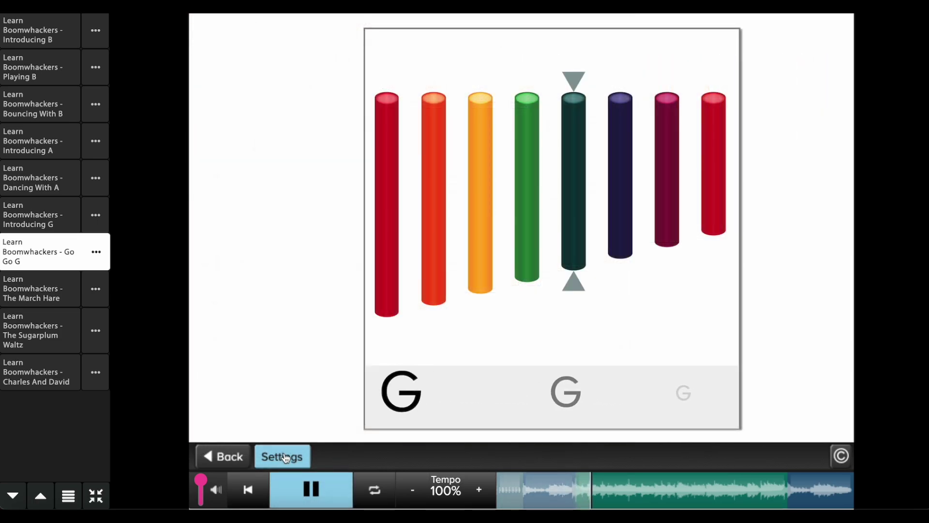
pyautogui.click(285, 458)
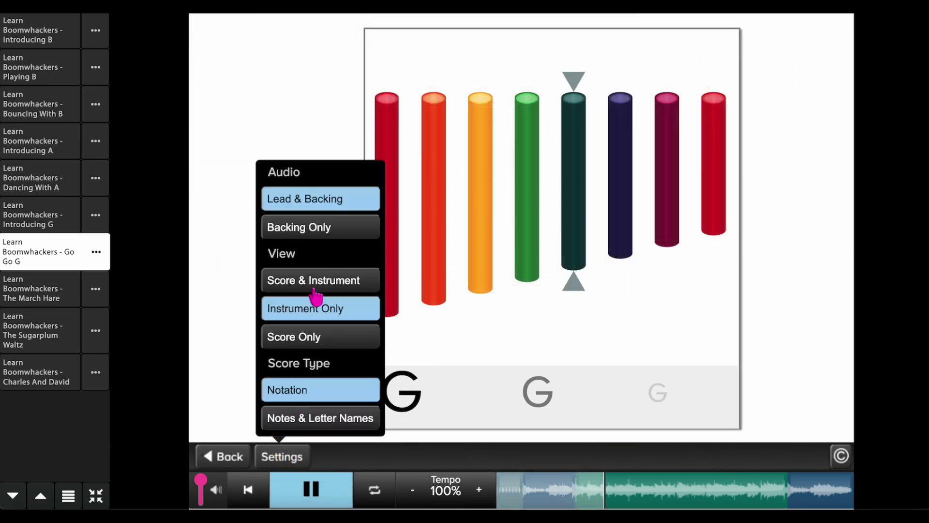
pyautogui.click(338, 334)
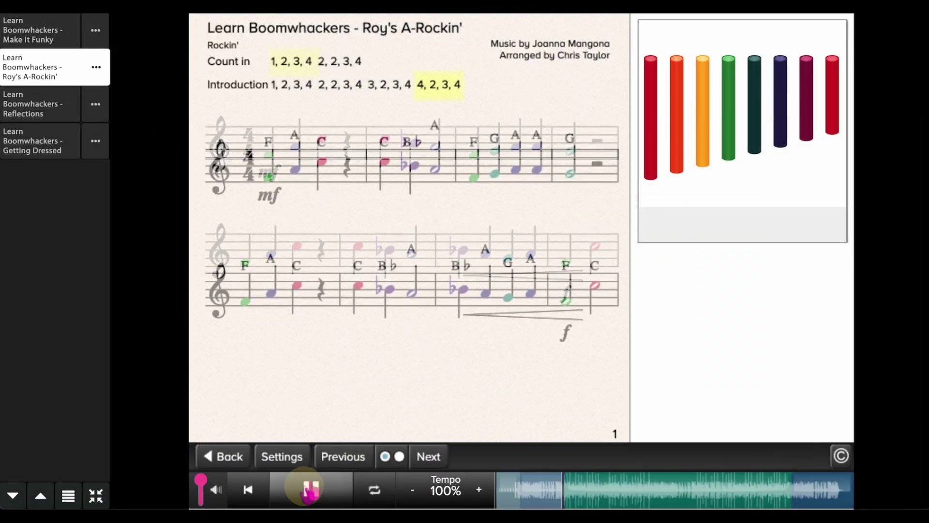
pyautogui.click(313, 489)
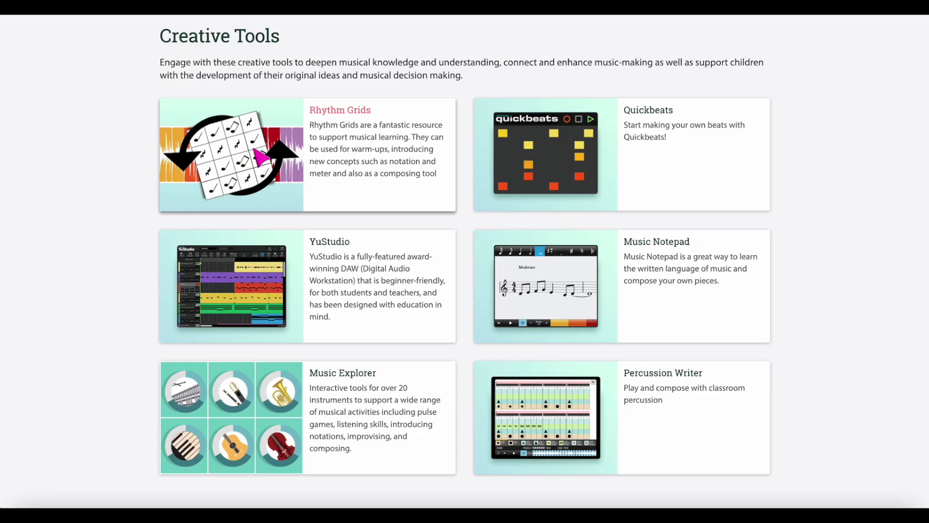
# Step: Open Rhythm Grids full screen with a 4/4 time signature
pyautogui.click(257, 153)
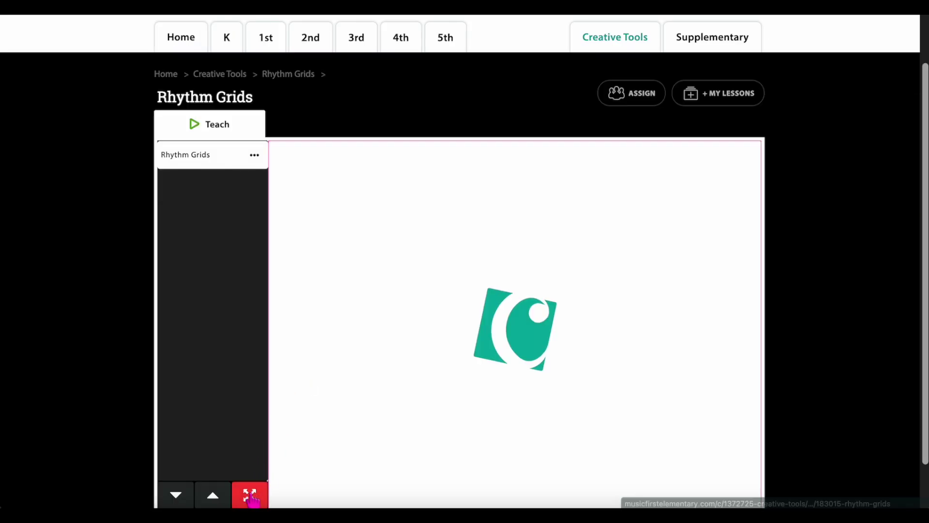
pyautogui.click(250, 493)
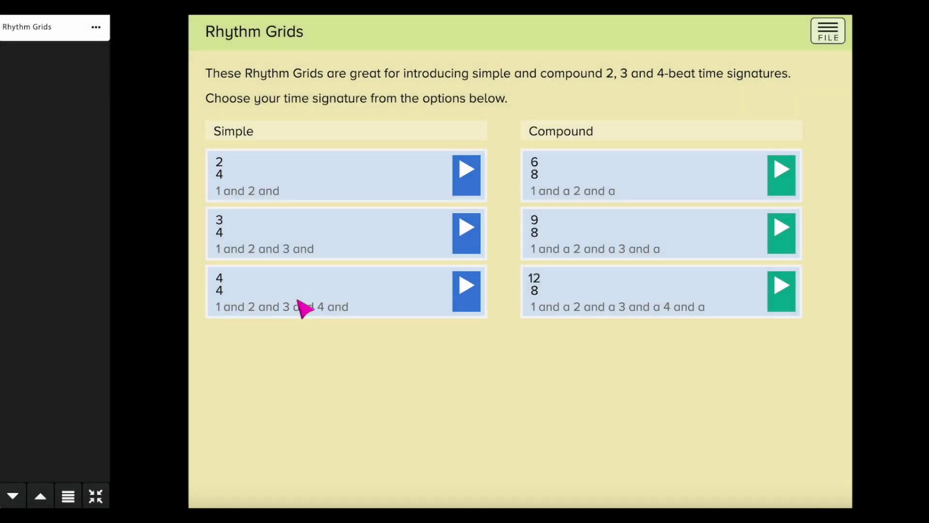
pyautogui.click(304, 308)
# Step: Fill the four grid rows with note pairs and long notes, leaving the final cell silent
pyautogui.moveTo(475, 426); pyautogui.dragTo(404, 92)
pyautogui.moveTo(475, 393); pyautogui.dragTo(479, 97)
pyautogui.moveTo(473, 414); pyautogui.dragTo(560, 97)
pyautogui.moveTo(425, 415); pyautogui.dragTo(638, 94)
pyautogui.moveTo(473, 414); pyautogui.dragTo(482, 174)
pyautogui.moveTo(473, 414); pyautogui.dragTo(560, 173)
pyautogui.moveTo(425, 414); pyautogui.dragTo(405, 249)
pyautogui.moveTo(432, 413); pyautogui.dragTo(645, 263)
pyautogui.moveTo(473, 414); pyautogui.dragTo(404, 327)
pyautogui.moveTo(473, 414); pyautogui.dragTo(475, 334)
pyautogui.moveTo(426, 416); pyautogui.dragTo(558, 343)
pyautogui.moveTo(547, 409); pyautogui.dragTo(637, 316)
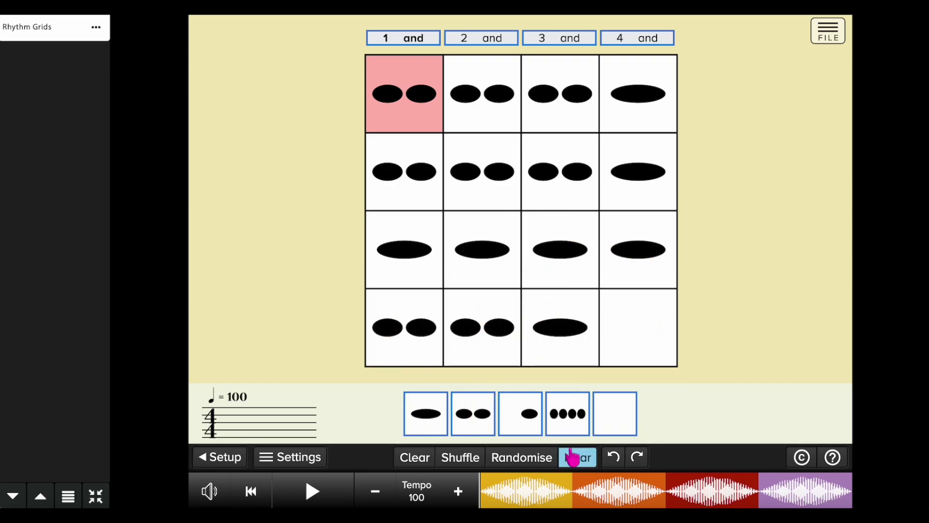
# Step: Play the rhythm aloud and switch the backing track to Fusion
pyautogui.click(575, 458)
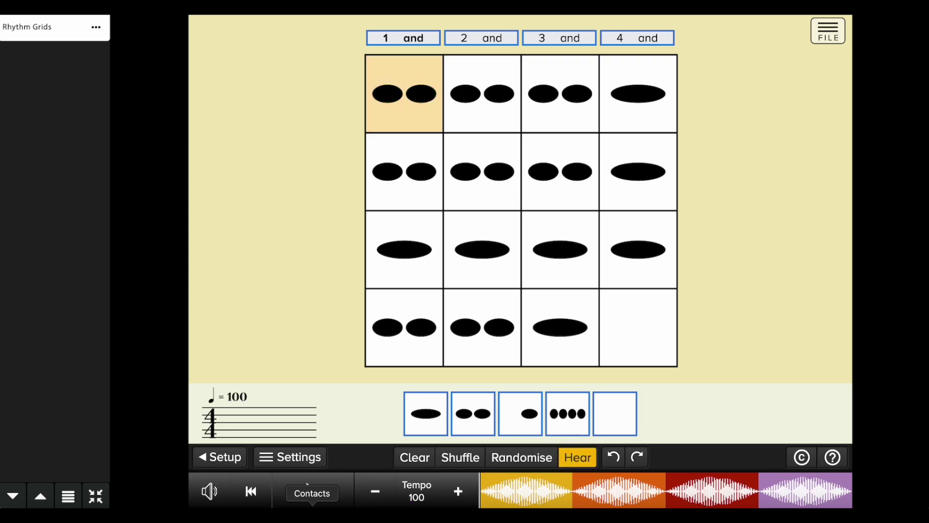
pyautogui.click(313, 493)
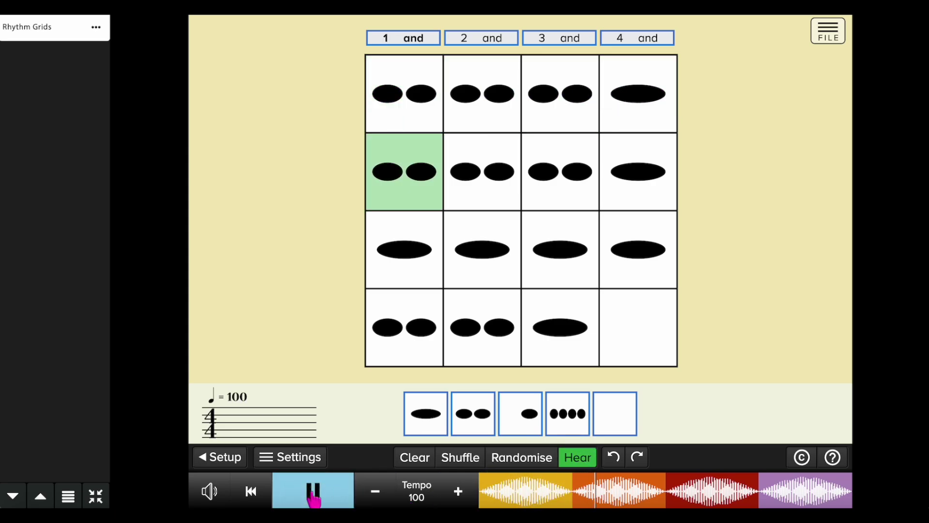
pyautogui.click(291, 457)
pyautogui.click(607, 110)
pyautogui.click(638, 48)
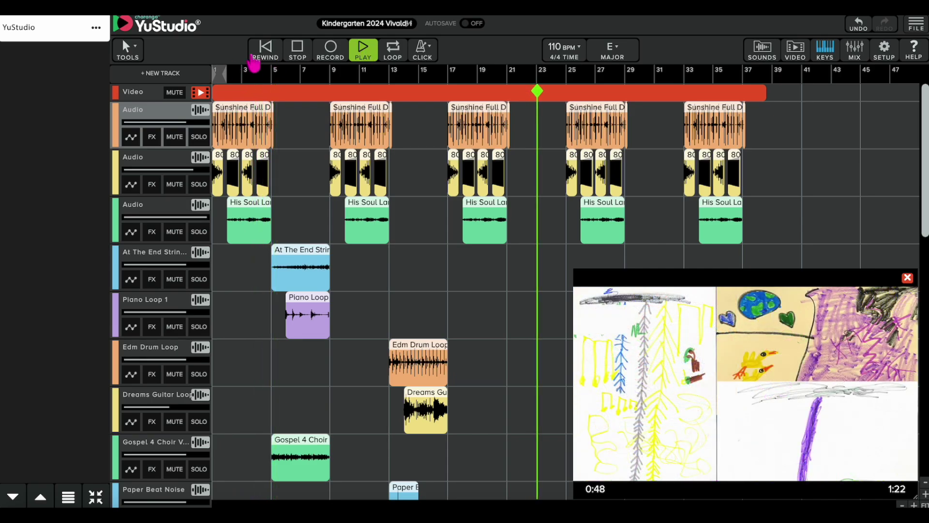
# Step: Drag the floating video preview higher and scroll the track list to see the clips beneath
pyautogui.scroll(-2, 320, 186)
pyautogui.scroll(-5, 321, 186)
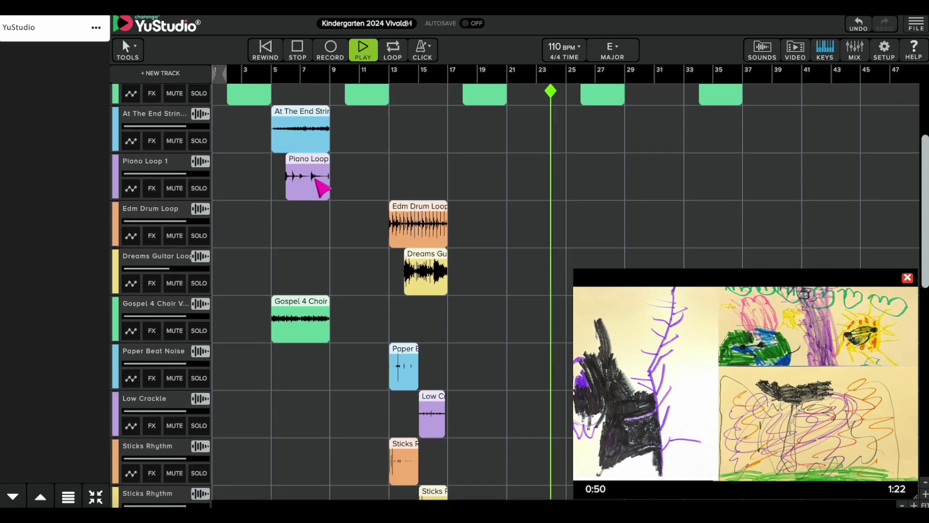
pyautogui.scroll(-5, 320, 186)
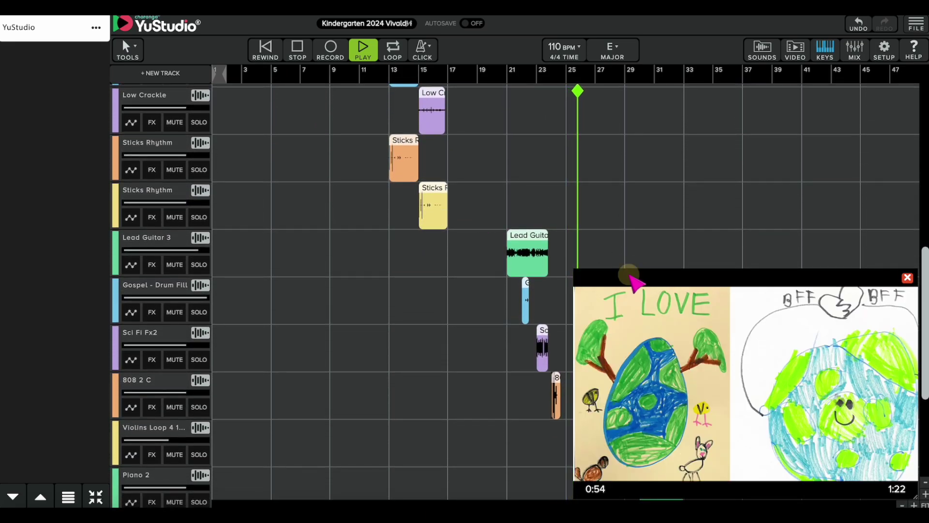
pyautogui.moveTo(637, 278); pyautogui.dragTo(638, 95)
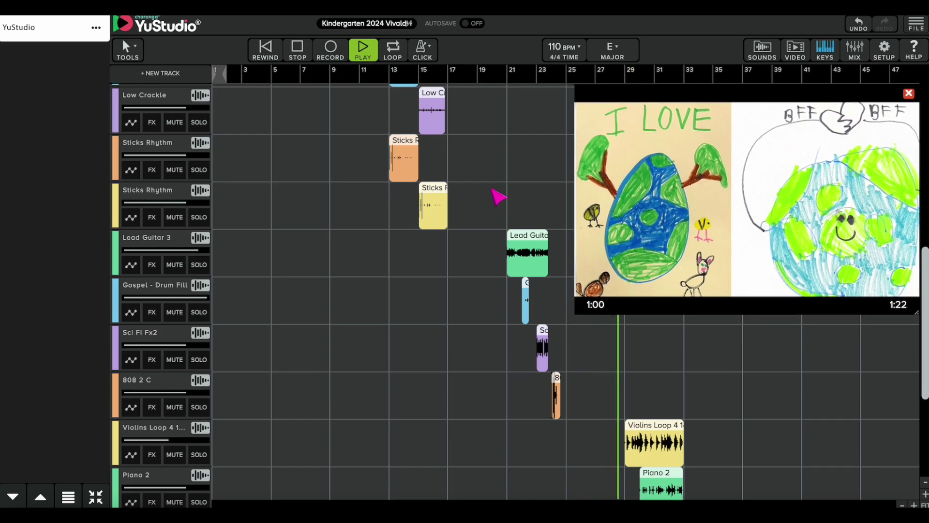
pyautogui.scroll(-1, 499, 196)
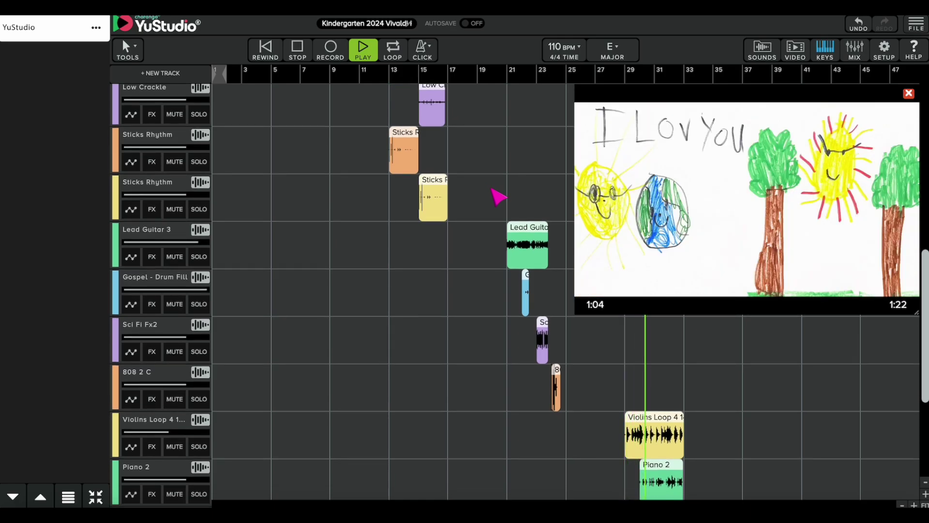
pyautogui.scroll(-3, 499, 196)
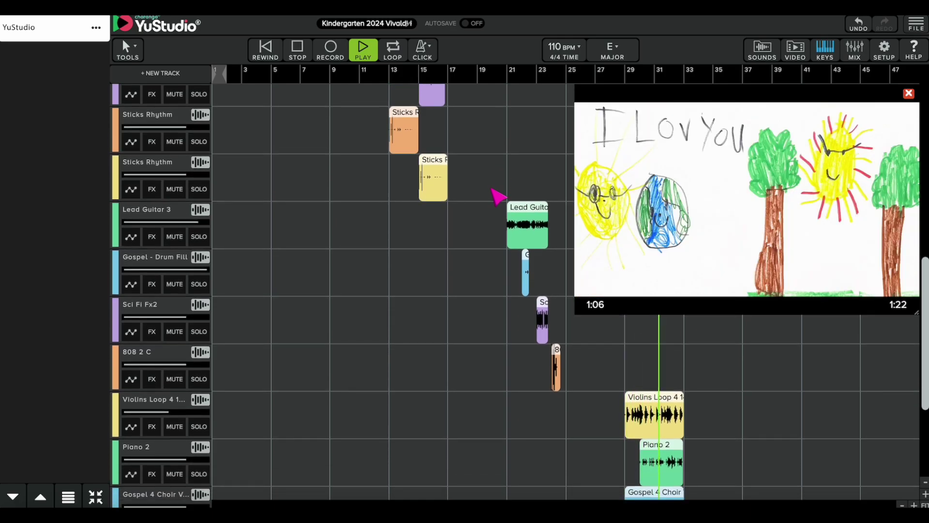
pyautogui.scroll(-5, 498, 196)
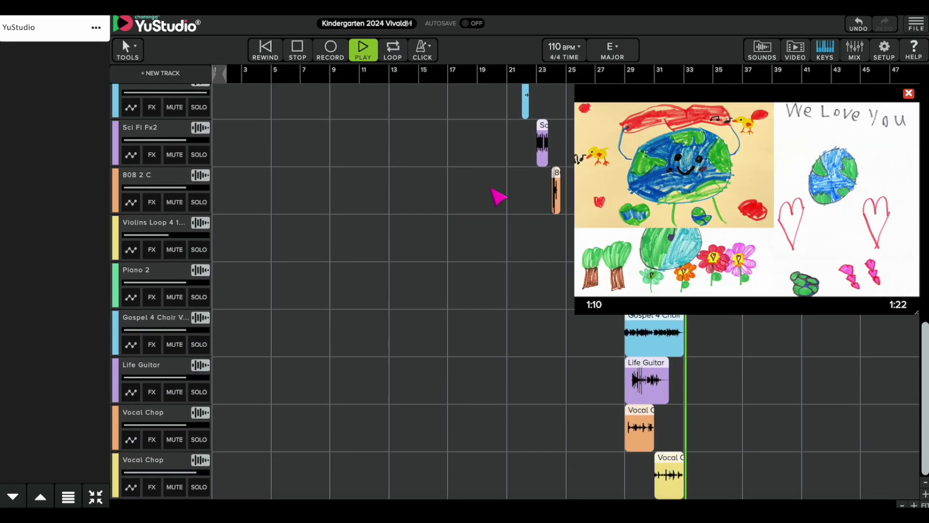
pyautogui.scroll(4, 499, 196)
pyautogui.scroll(9, 498, 196)
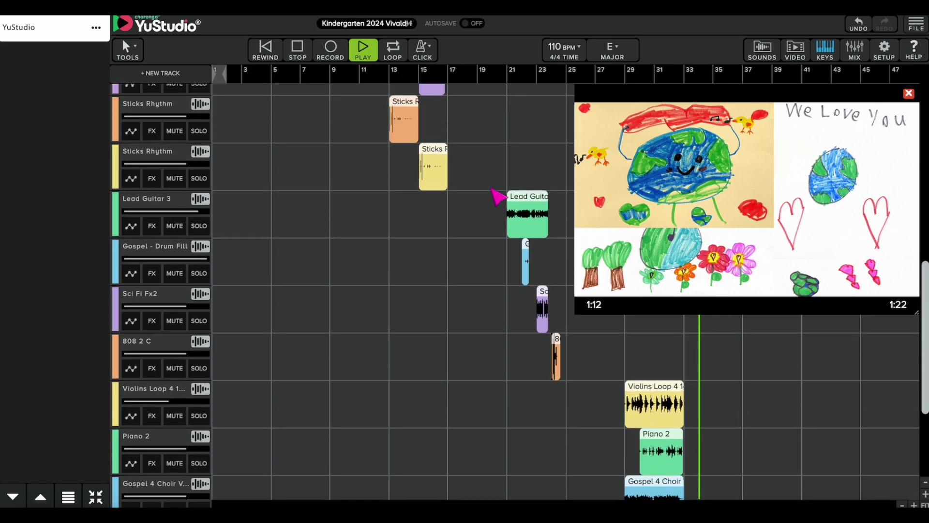
pyautogui.scroll(14, 499, 196)
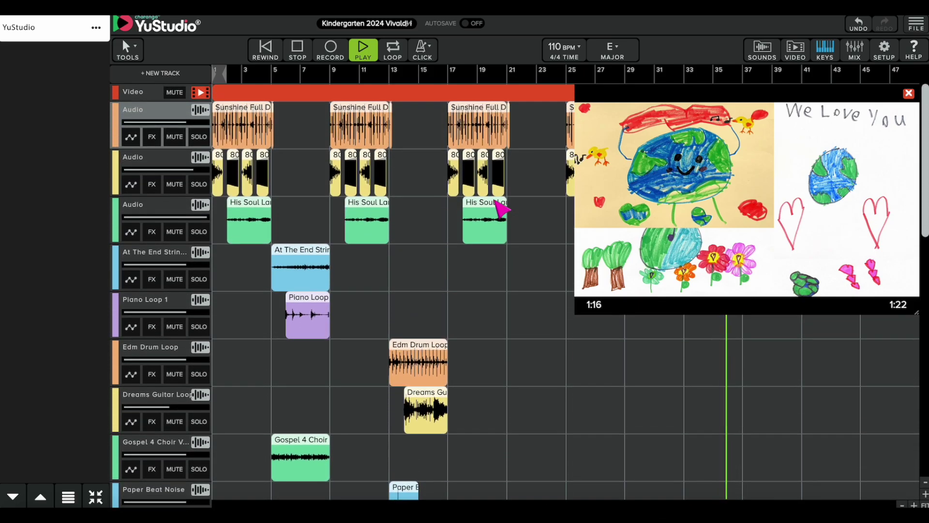